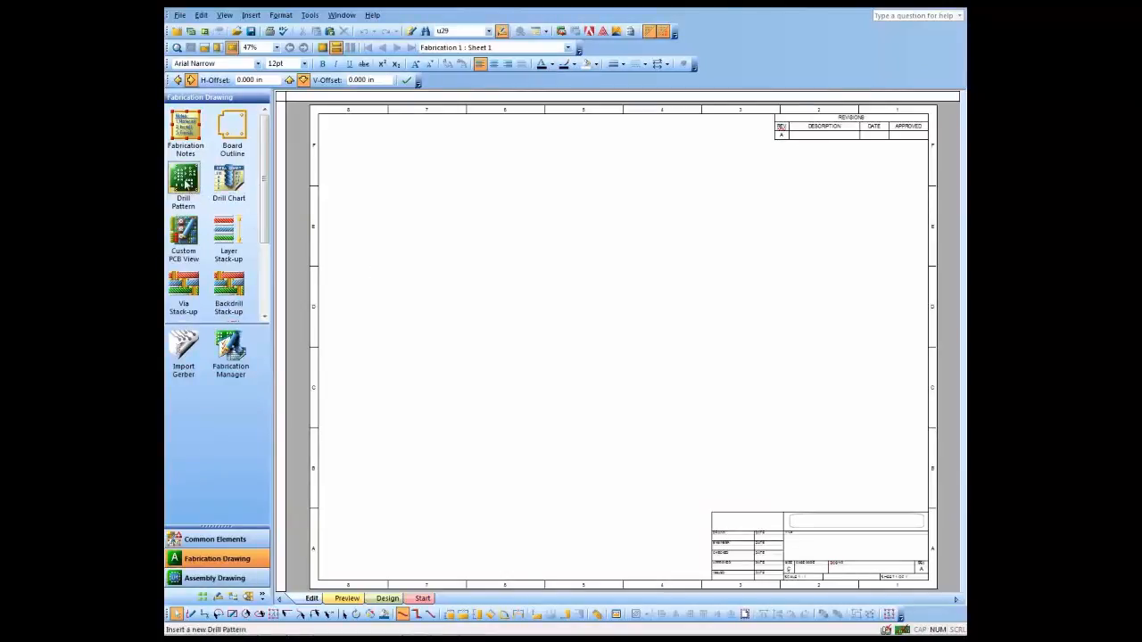
- Place a drill pattern on the fabrication sheet and a drill chart directly below it
mouse_move(184, 181)
left_mouse_down()
mouse_move(327, 229)
mouse_move(513, 245)
mouse_move(431, 241)
left_mouse_up()
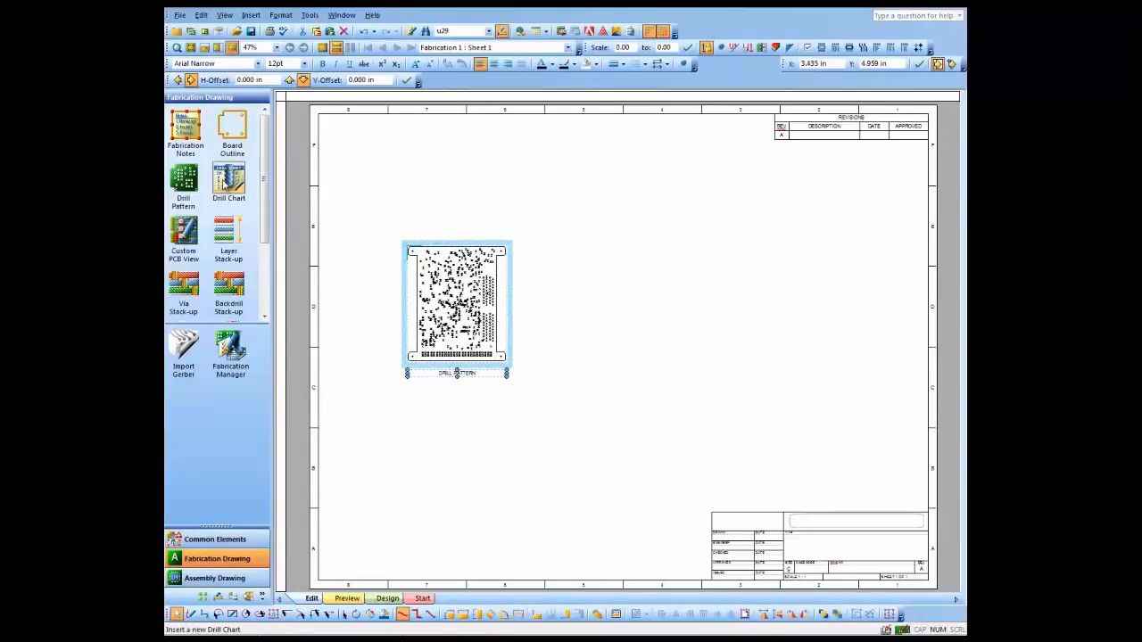
mouse_move(228, 181)
left_mouse_down()
mouse_move(572, 335)
mouse_move(593, 313)
mouse_move(539, 265)
mouse_move(541, 274)
left_mouse_up()
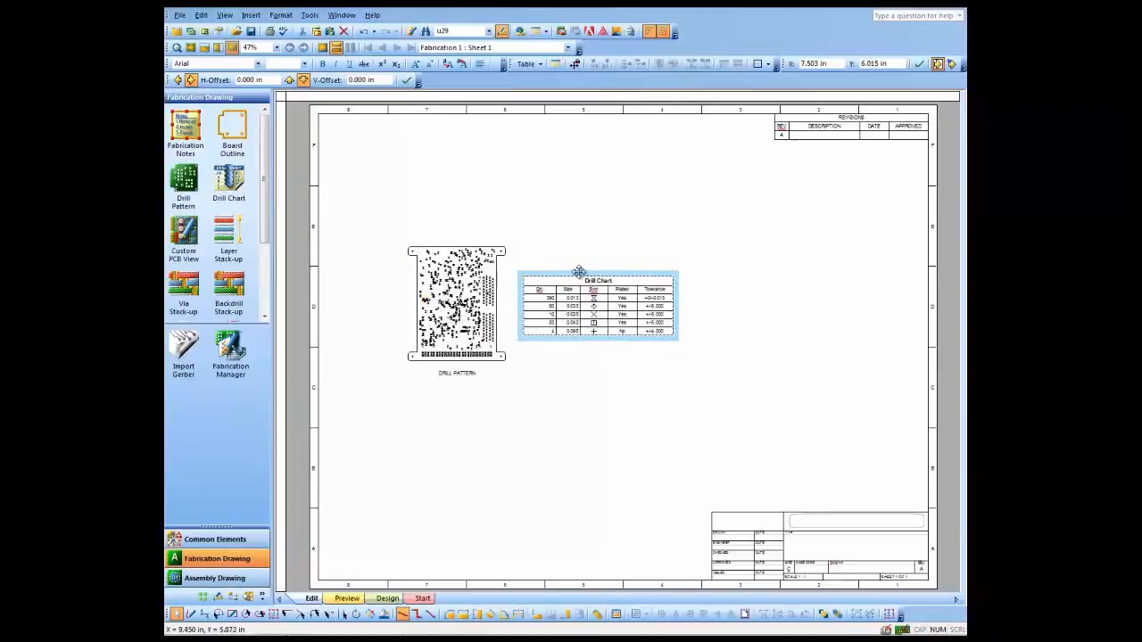
left_click_drag(577, 273, 441, 387)
left_click(650, 318)
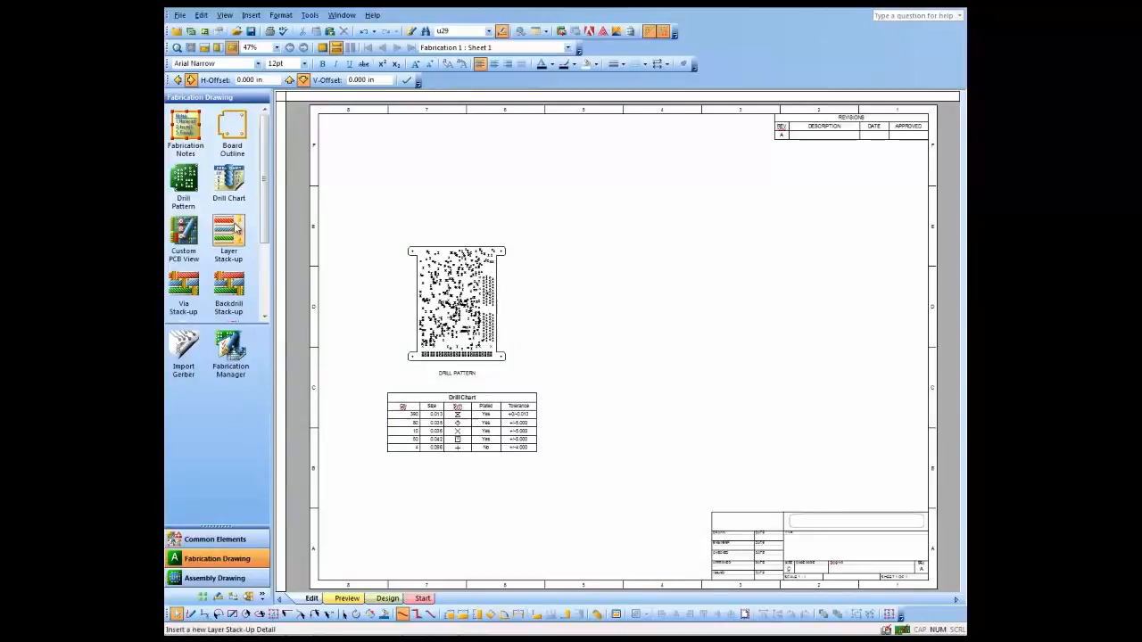
- Place a layer stack-up detail above the drill pattern and inspect it up close
left_click_drag(229, 230, 412, 157)
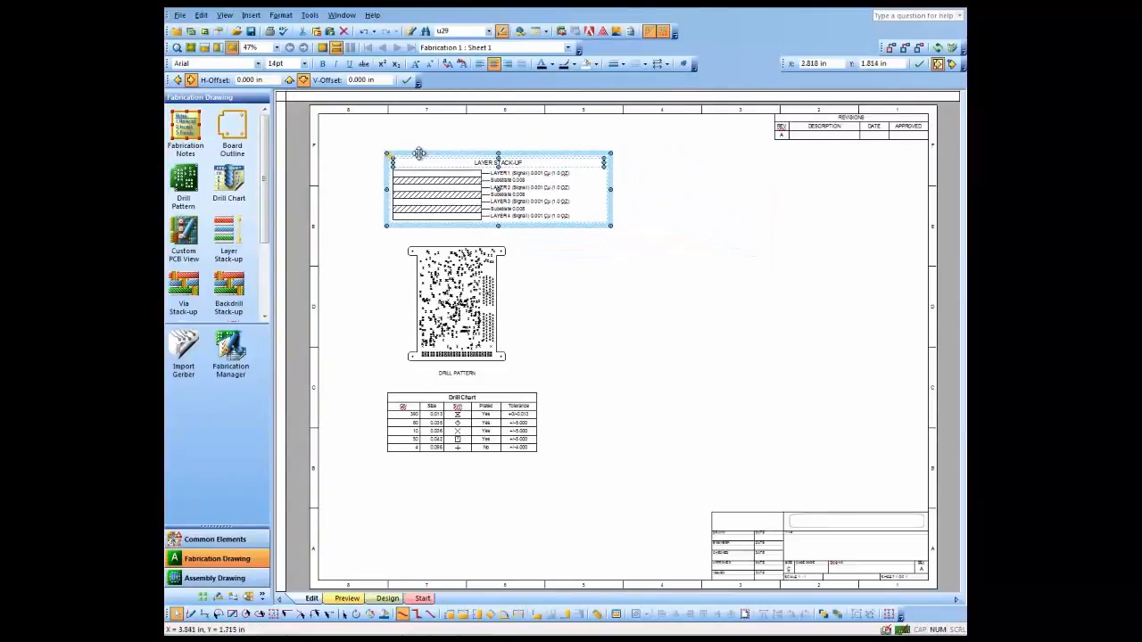
left_click(190, 49)
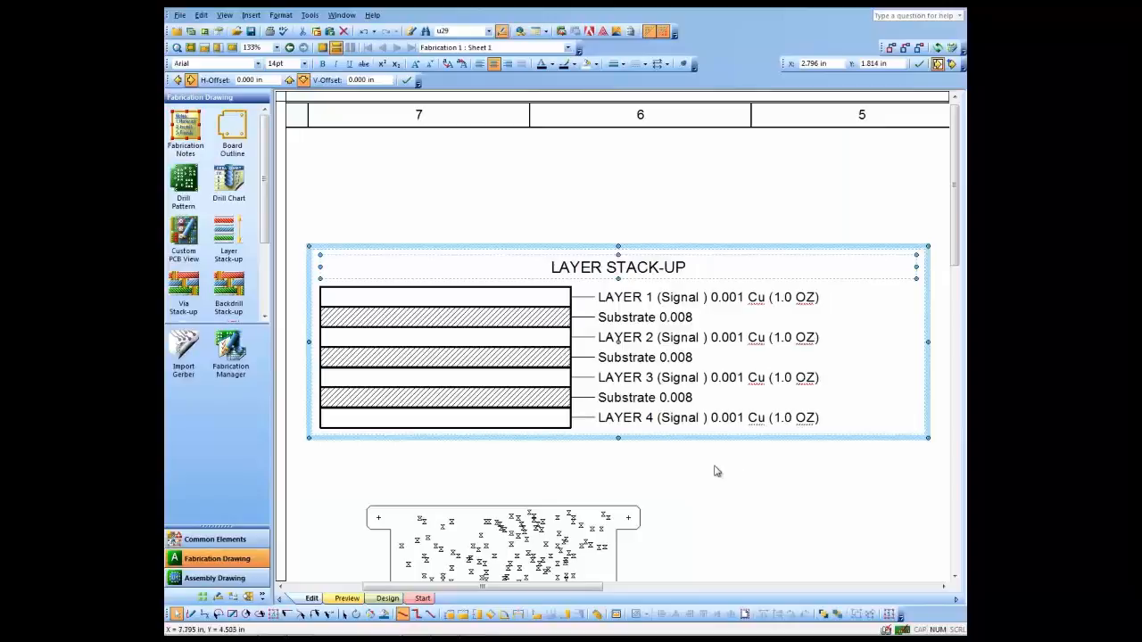
scroll(718, 482, "down", 3, "ctrl")
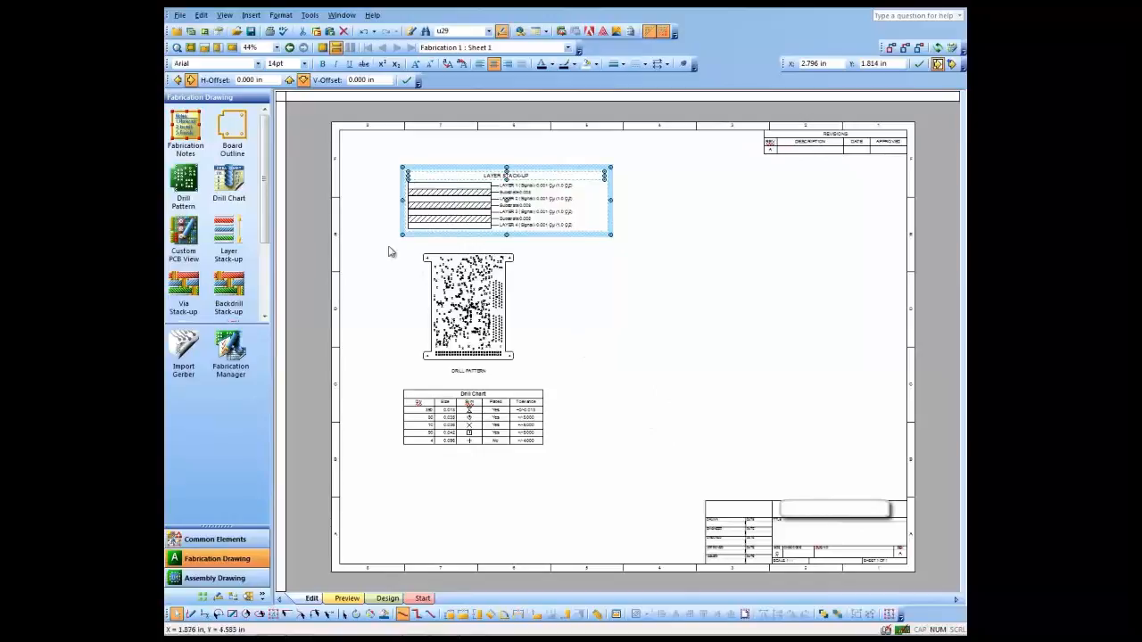
- Place the fabrication notes in the open right half of the sheet and move the overall board thickness note down to number 3
left_click_drag(185, 125, 724, 226)
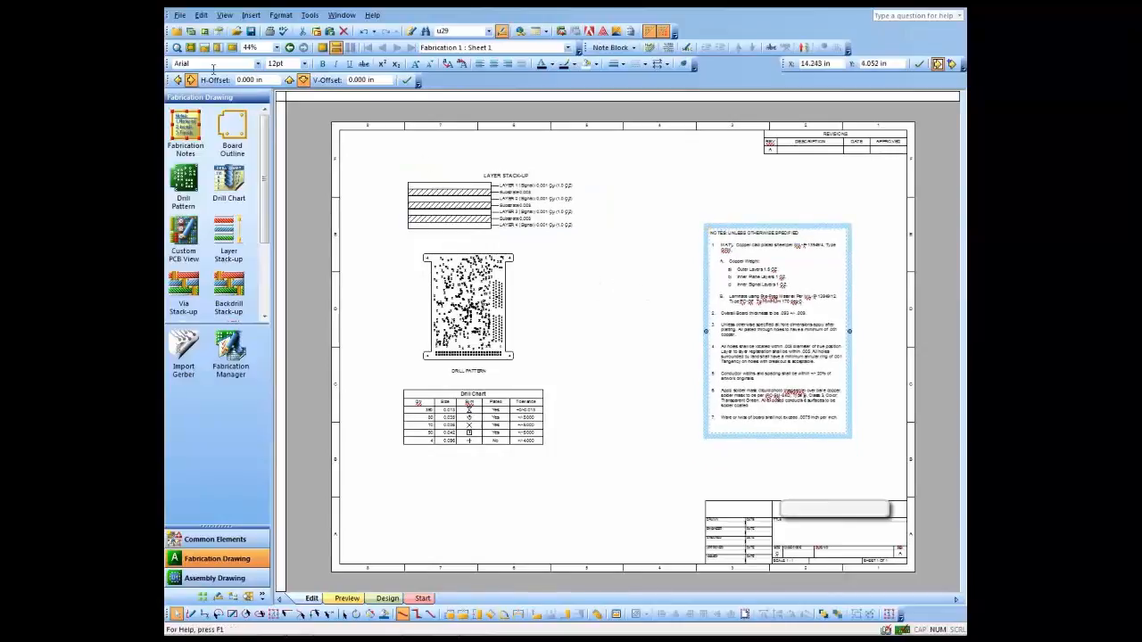
left_click(190, 47)
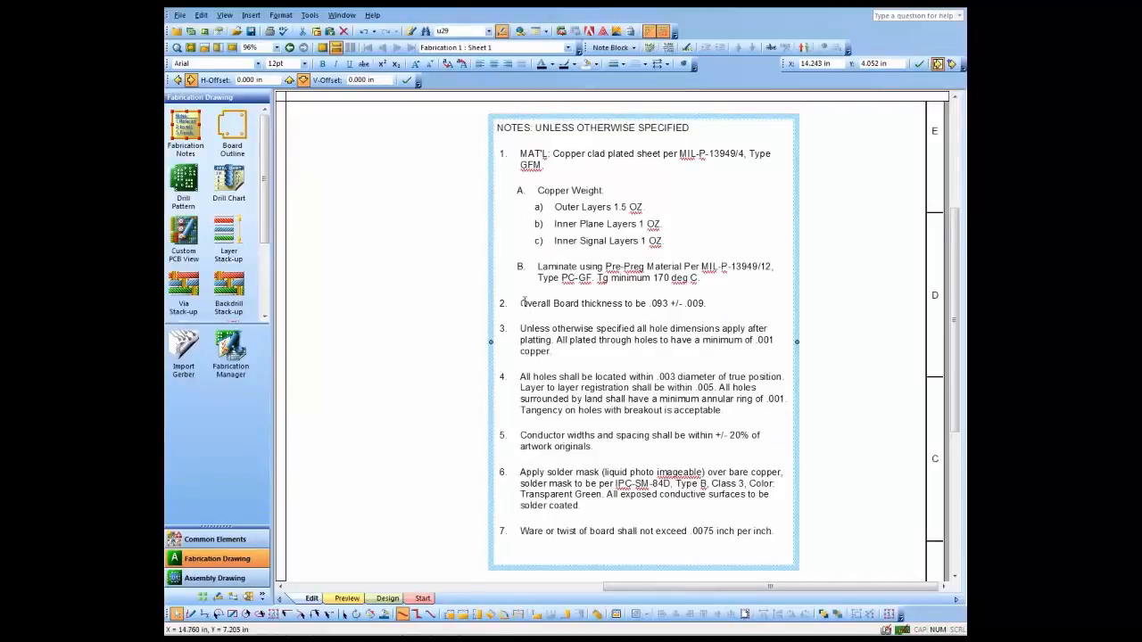
left_click(639, 304)
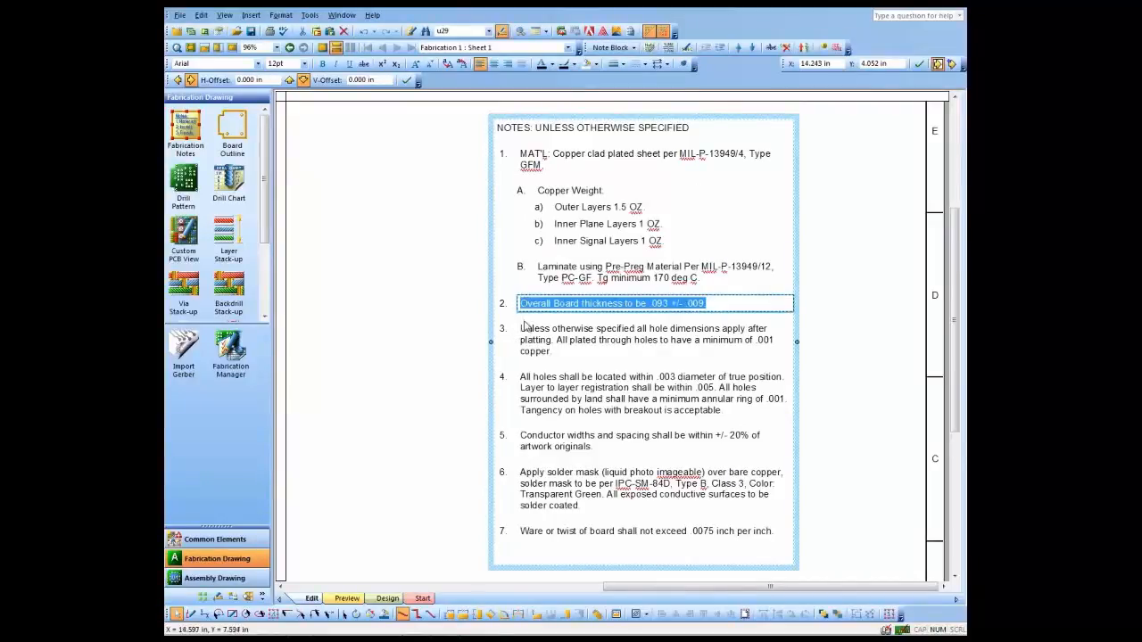
left_click(739, 48)
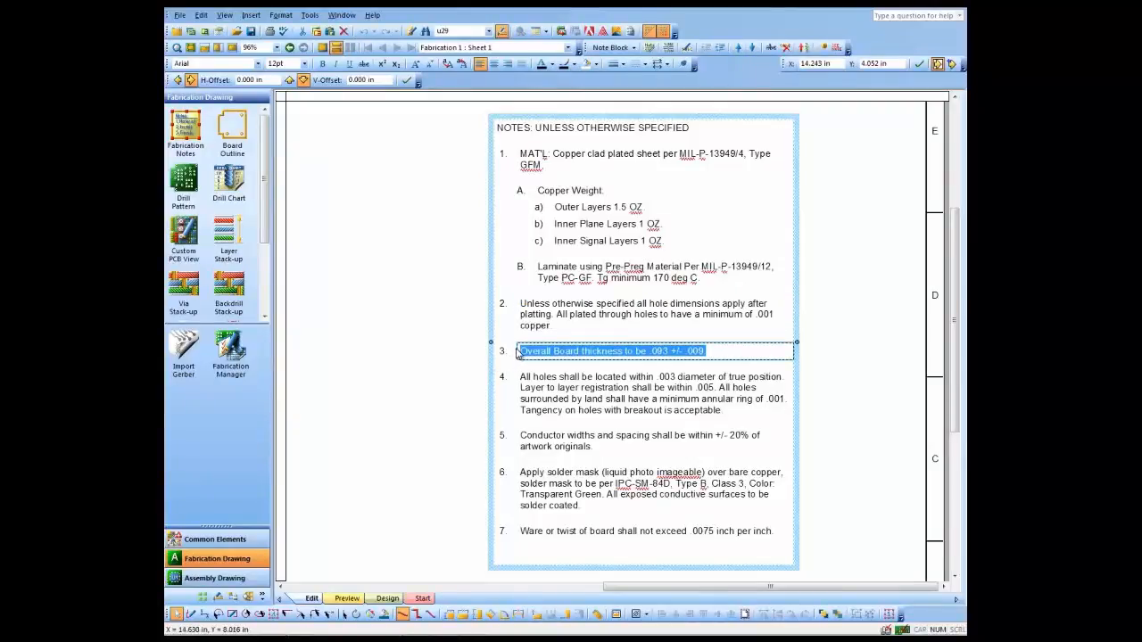
- Add a callout by number for the overall board thickness note, placed beside the layer stack-up with its leader pointing at the layer labels
right_click(518, 353)
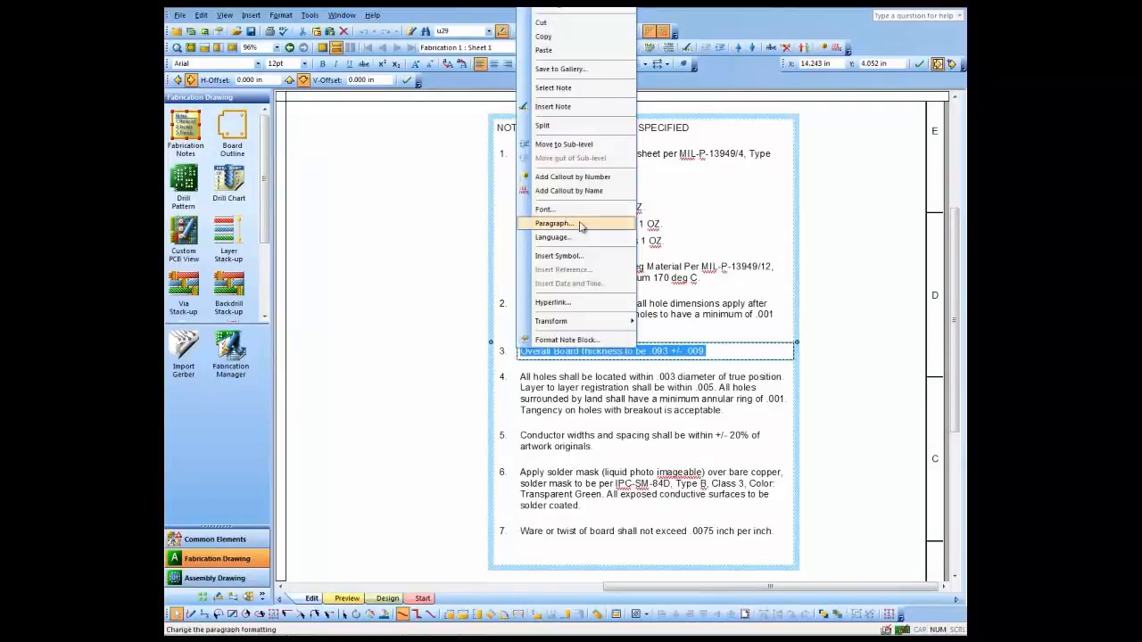
left_click(572, 177)
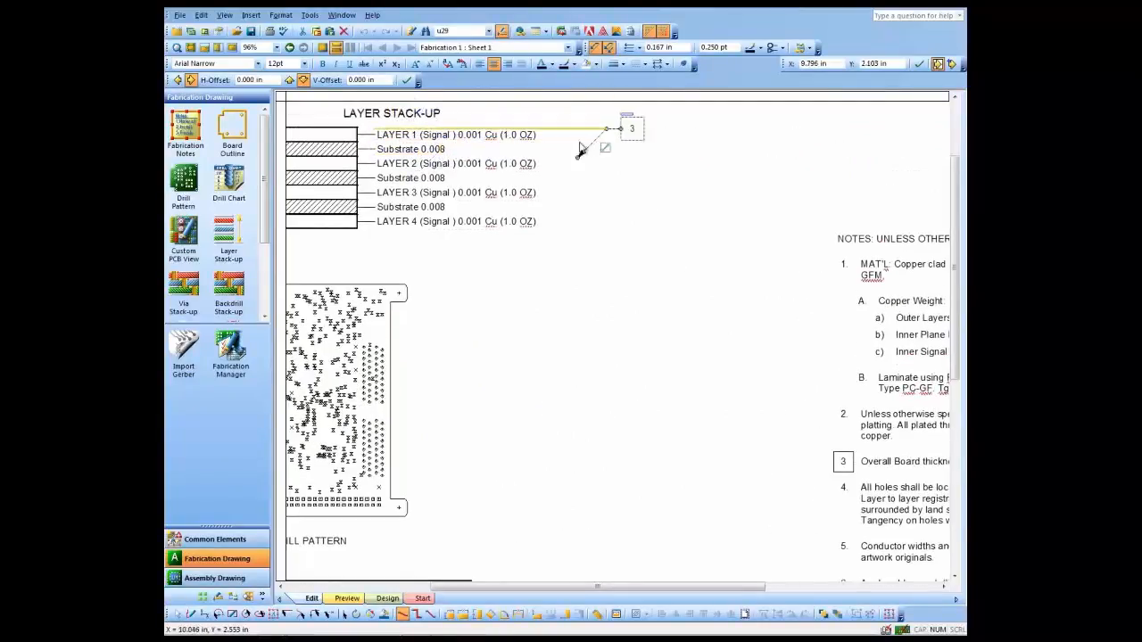
left_click(562, 147)
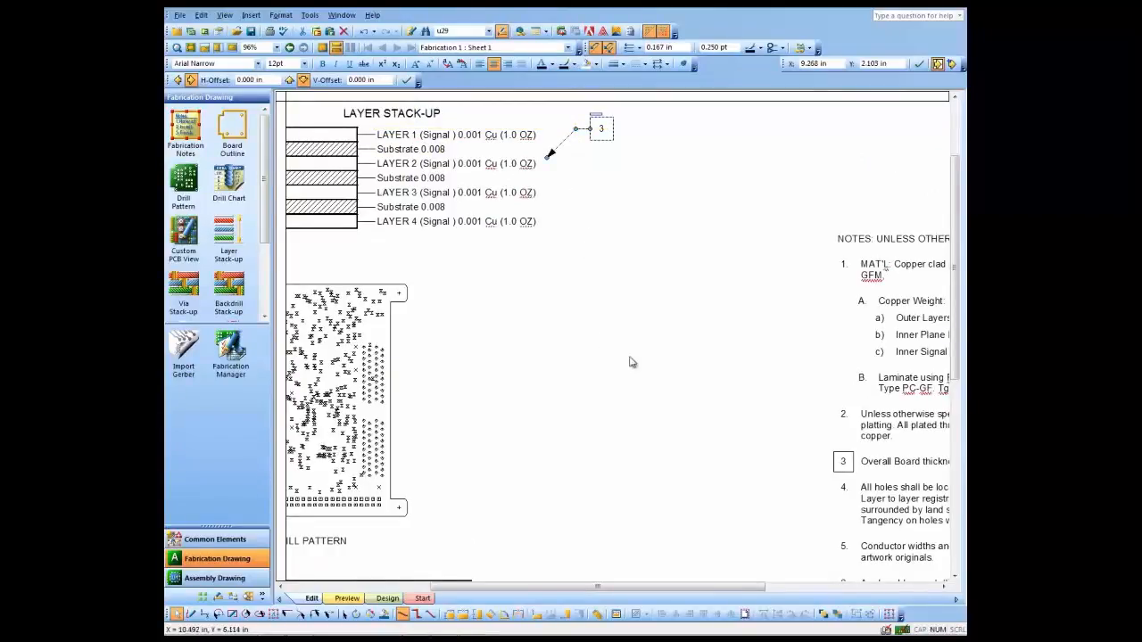
- Move the overall board thickness note down one more position to number 4
left_click_drag(675, 592, 723, 592)
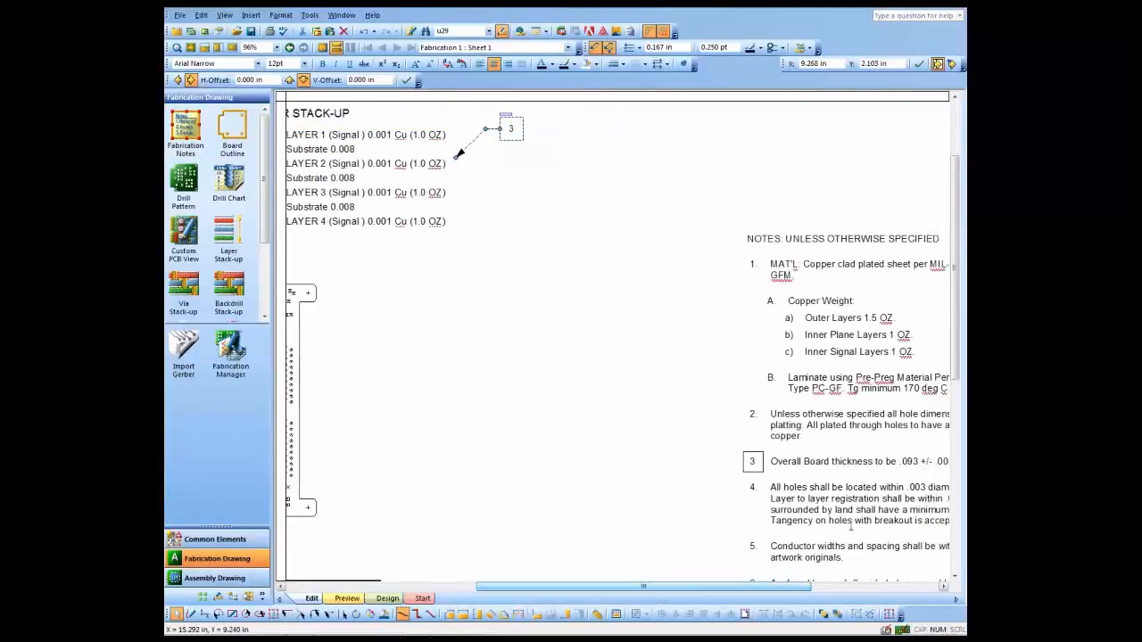
left_click(771, 461)
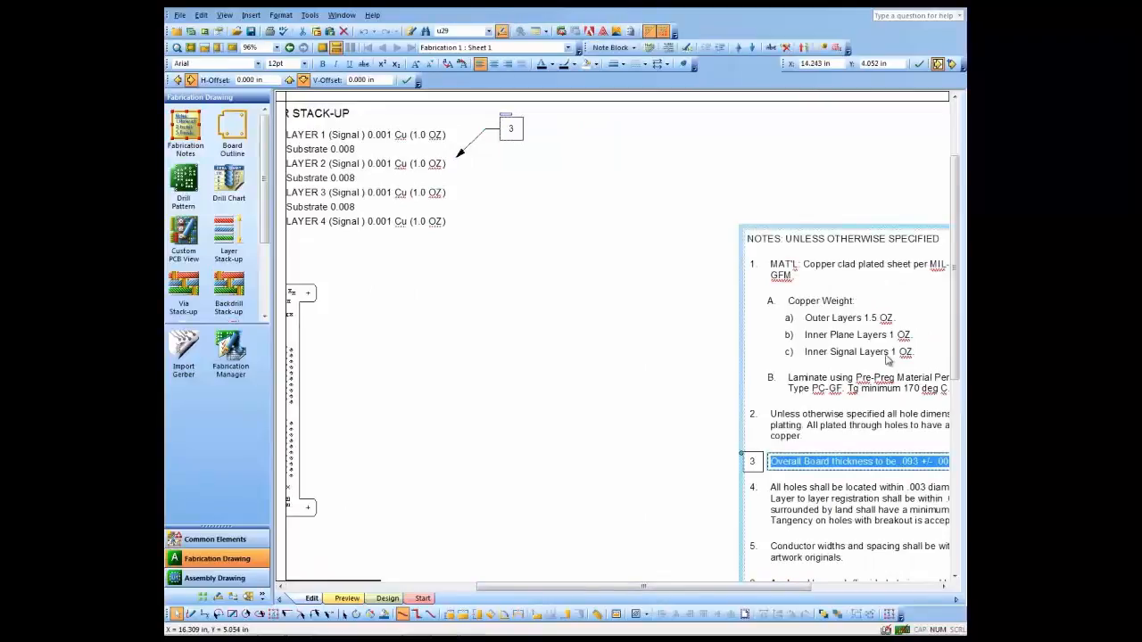
left_click(754, 49)
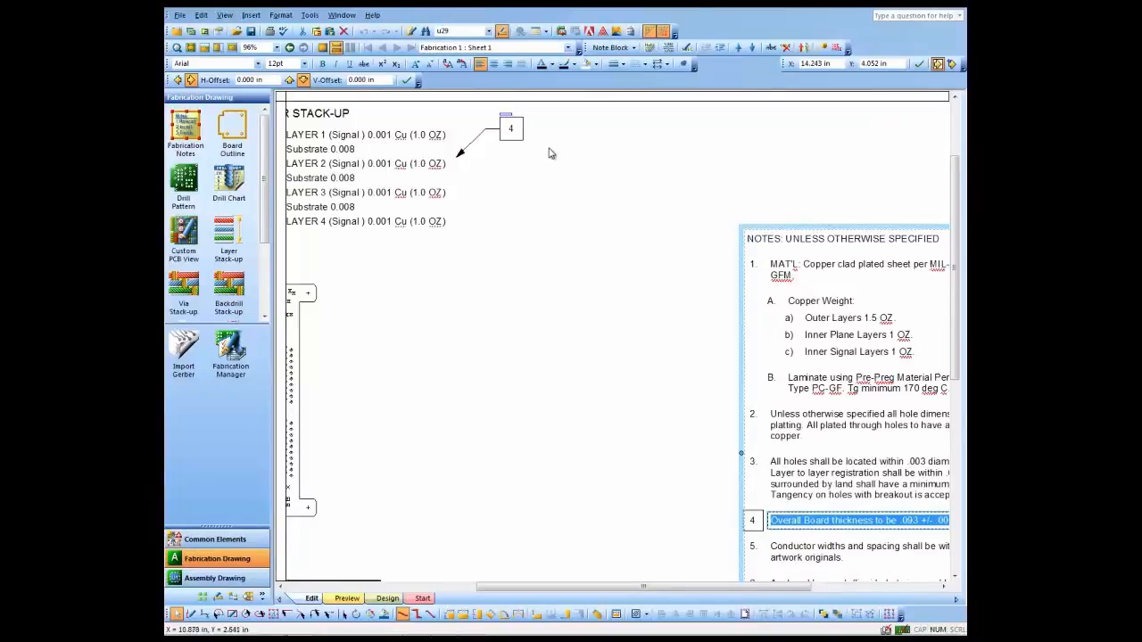
- View the note linked to the callout beside the layer stack-up, and close the link window
double_click(506, 120)
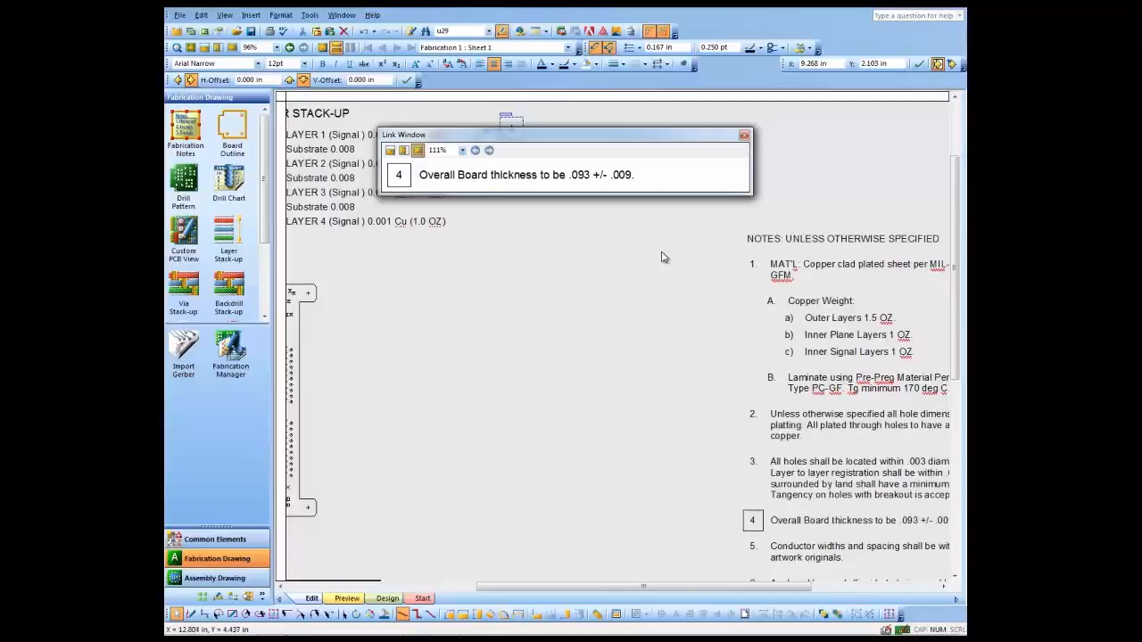
left_click(743, 135)
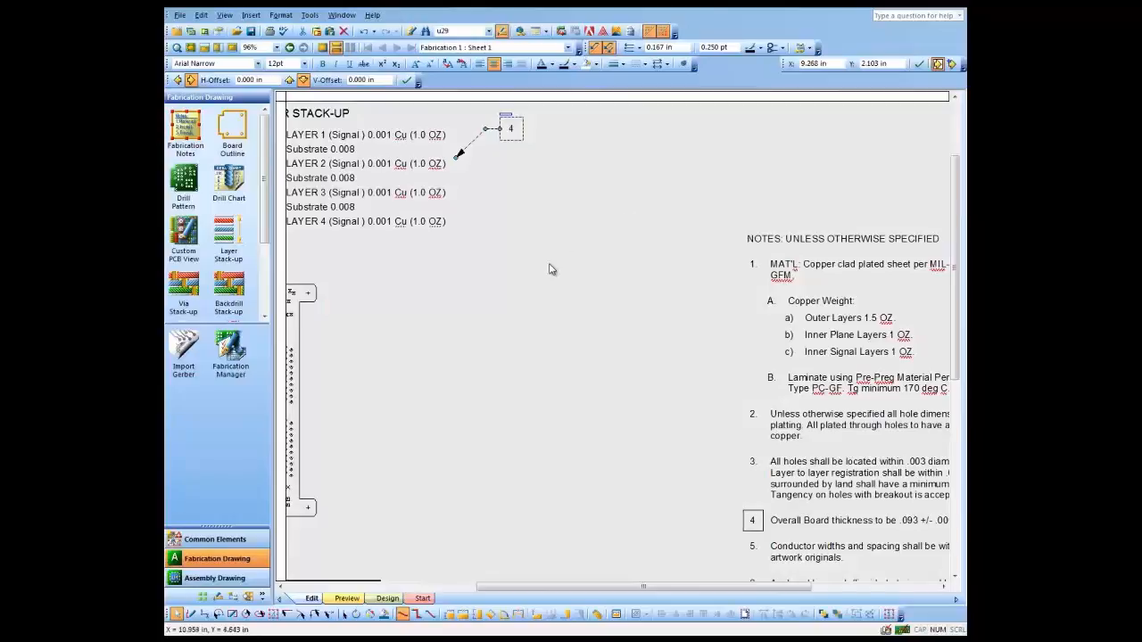
left_click(550, 269)
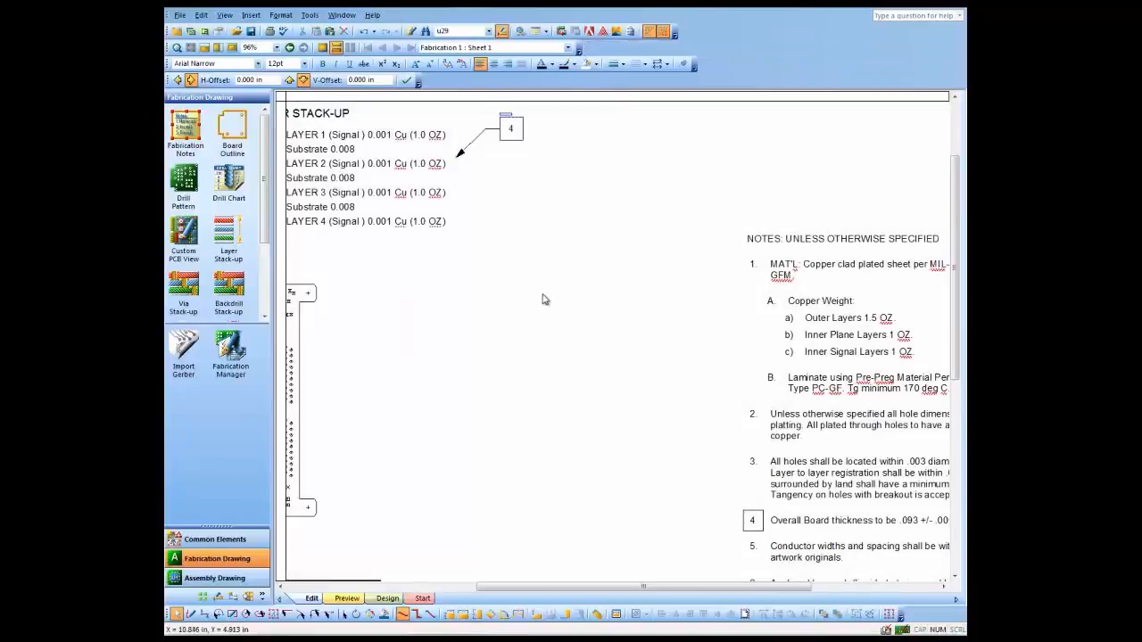
- Dimension the board outline's bottom edge horizontally and its long left edge vertically on the drill pattern
scroll(540, 449, "down", 3)
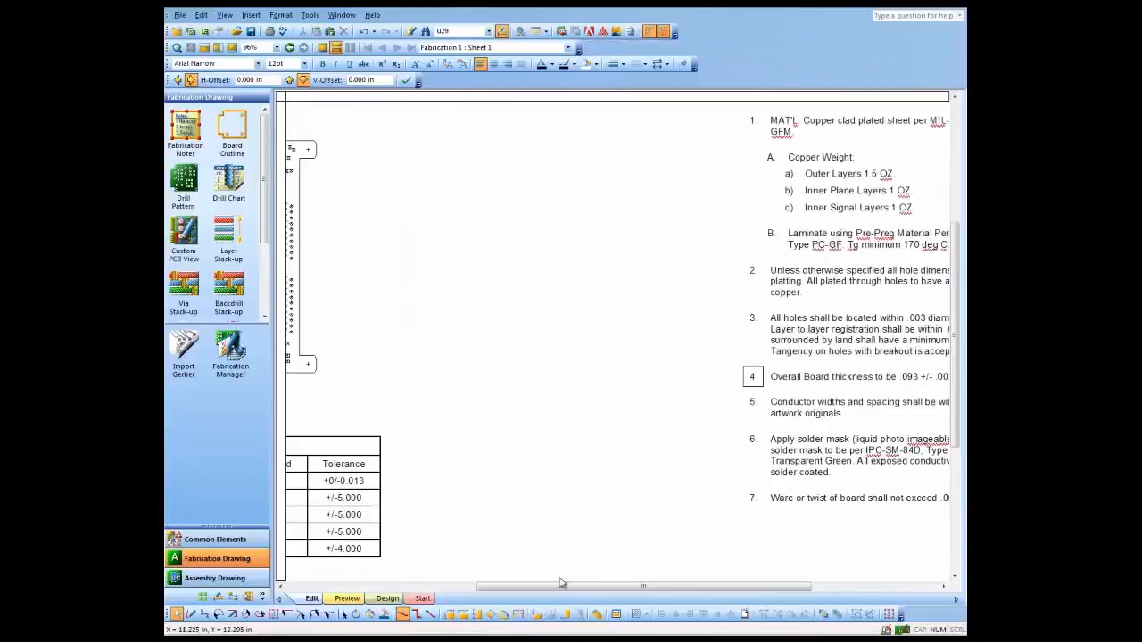
left_click_drag(560, 584, 392, 584)
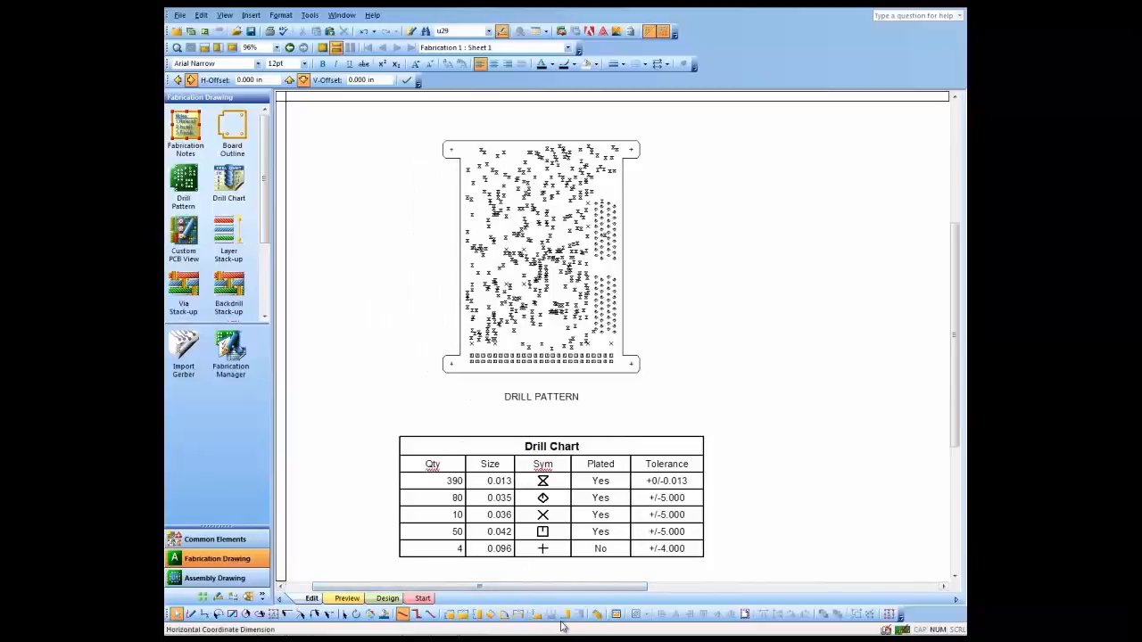
left_click(449, 614)
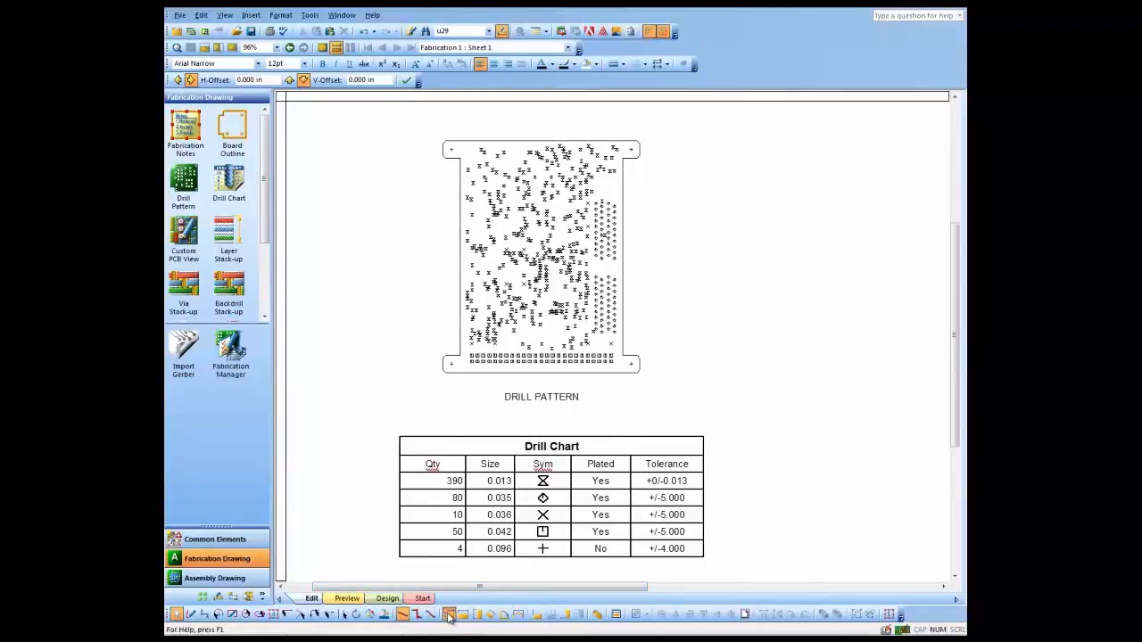
left_click(507, 381)
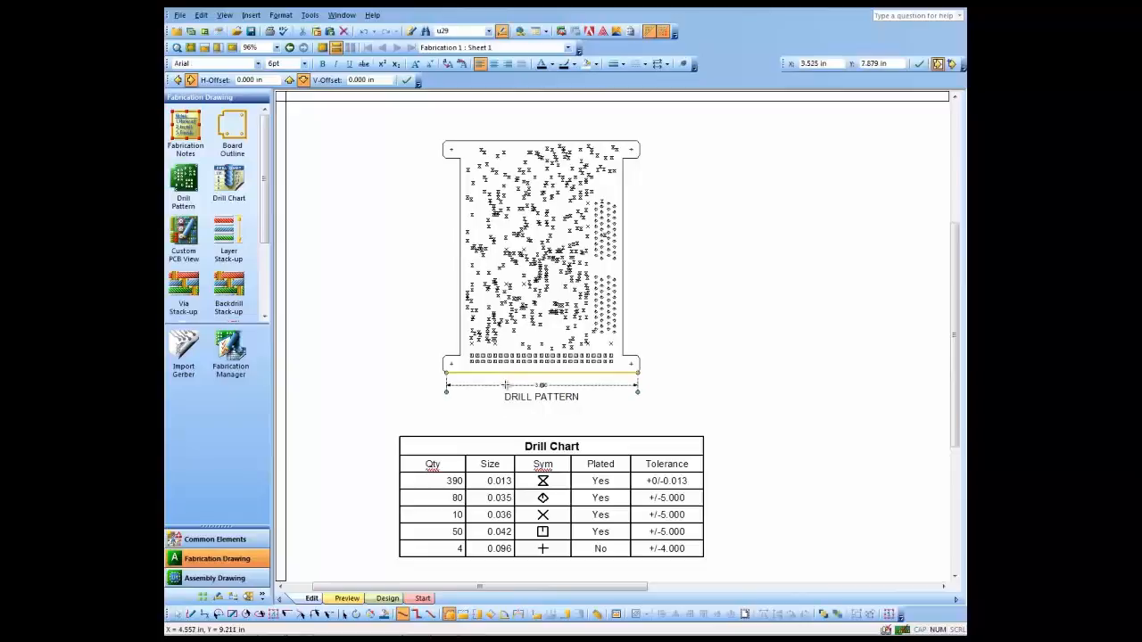
left_click(459, 217)
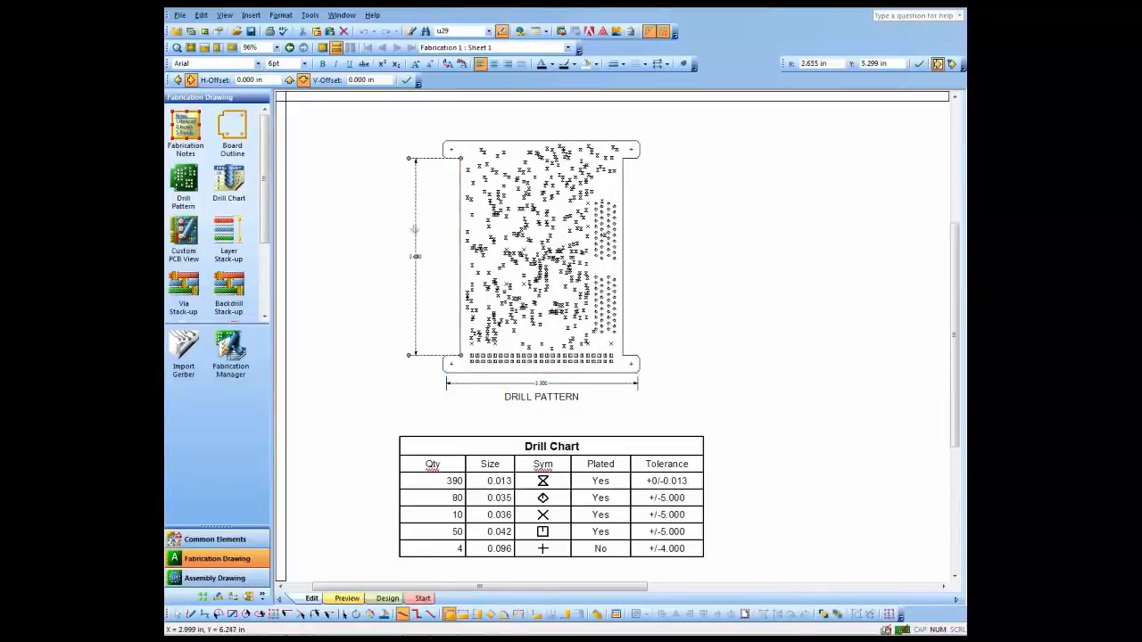
- Place the horizontal and vertical coordinate dimension origins at the drill pattern's lower-left mounting hole
left_click(537, 614)
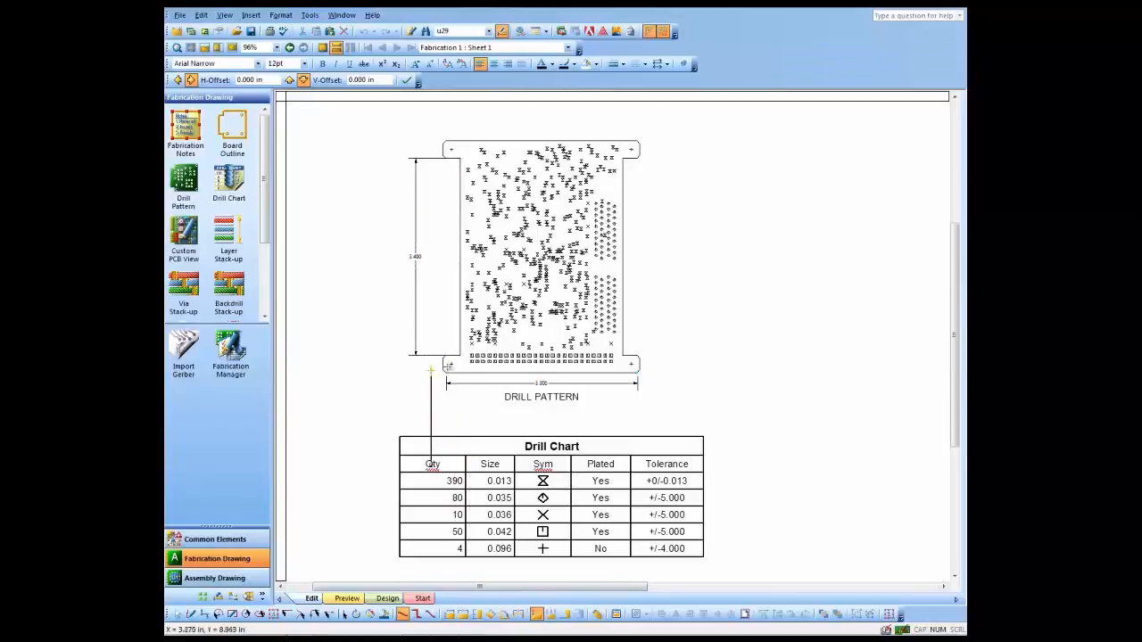
left_click(452, 364)
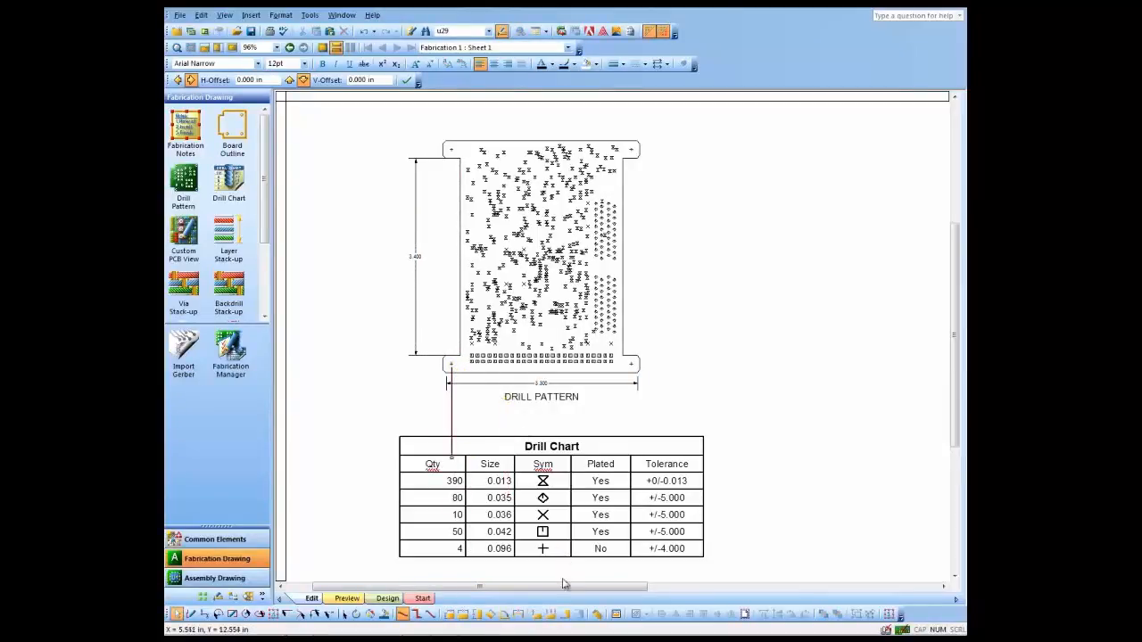
left_click(564, 614)
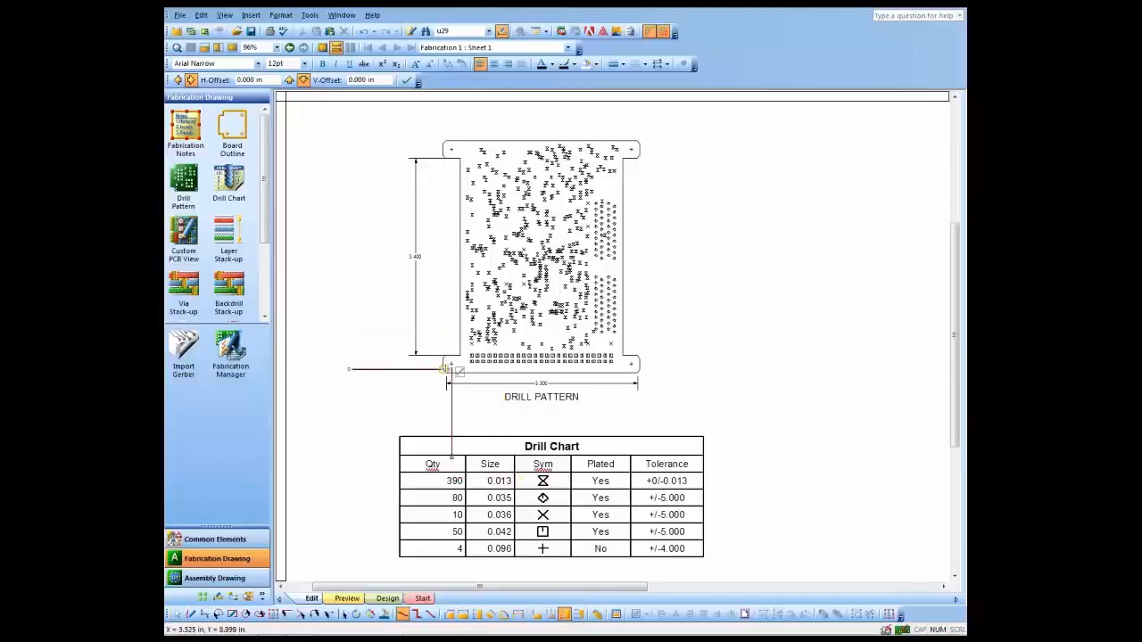
left_click(453, 364)
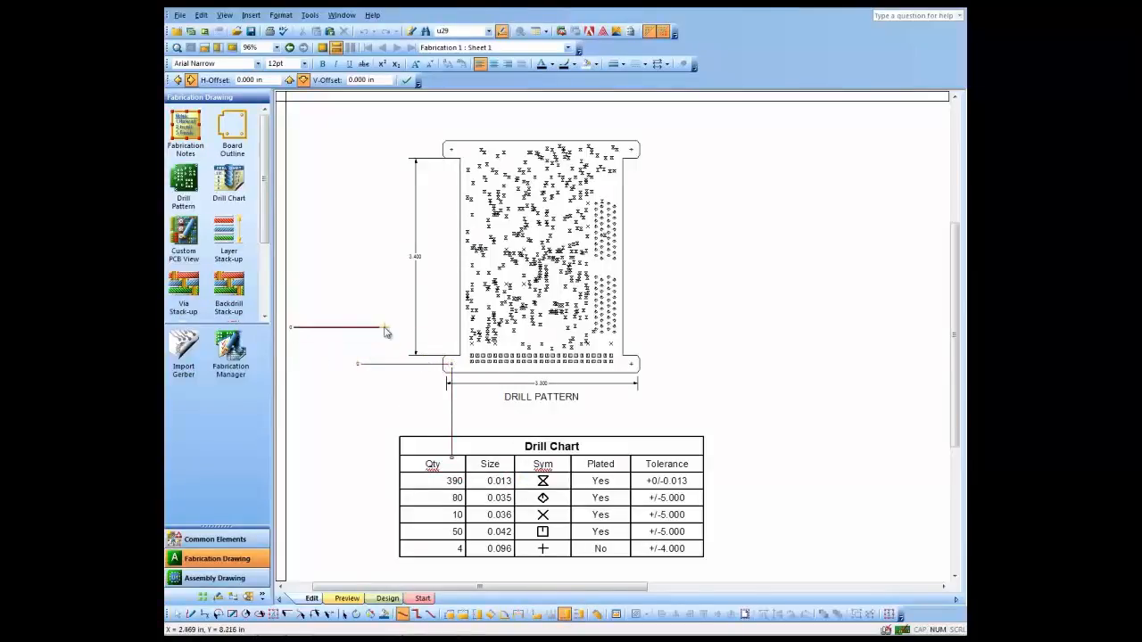
key("Escape")
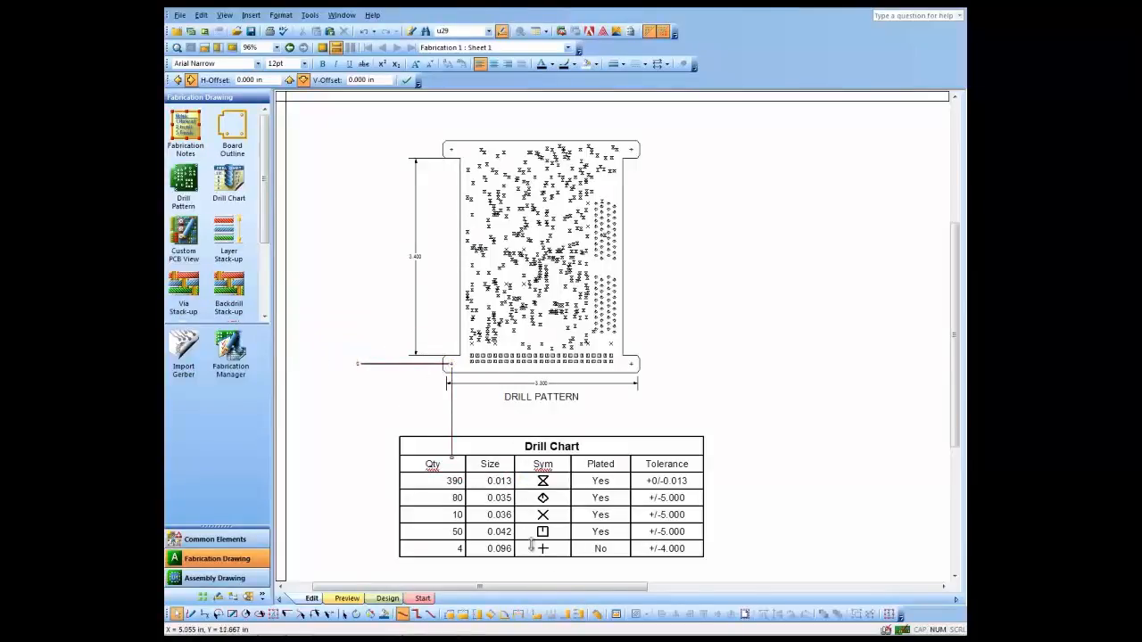
- Add vertical coordinate dimensions to both edges of the lower-left and upper-left board tabs and to the upper-left mounting hole
left_click(579, 614)
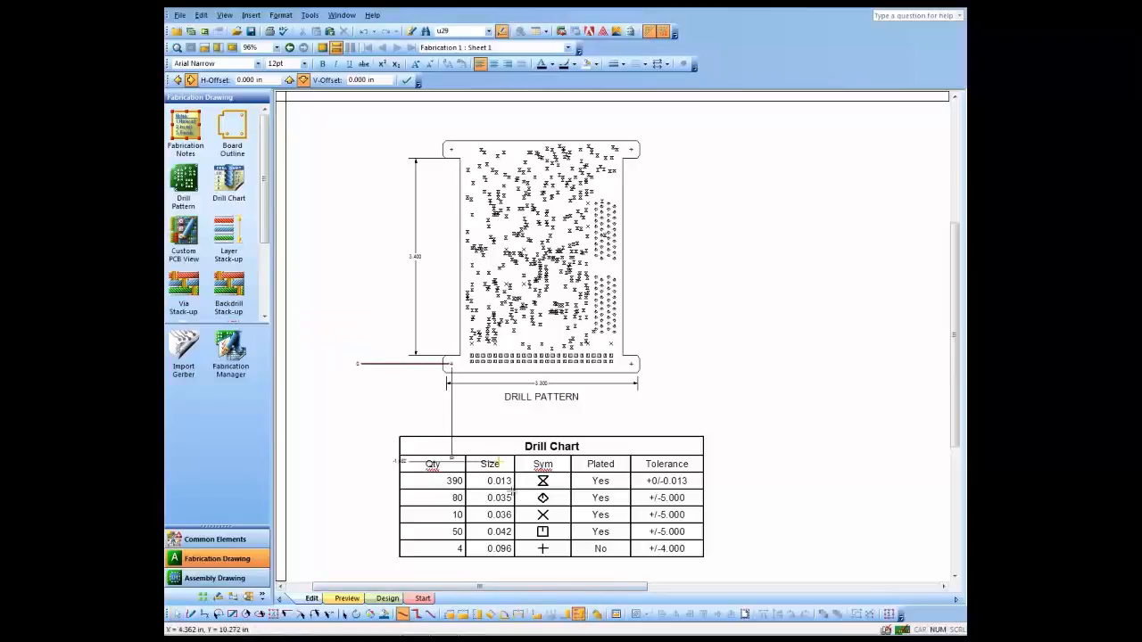
left_click(459, 356)
left_click(459, 373)
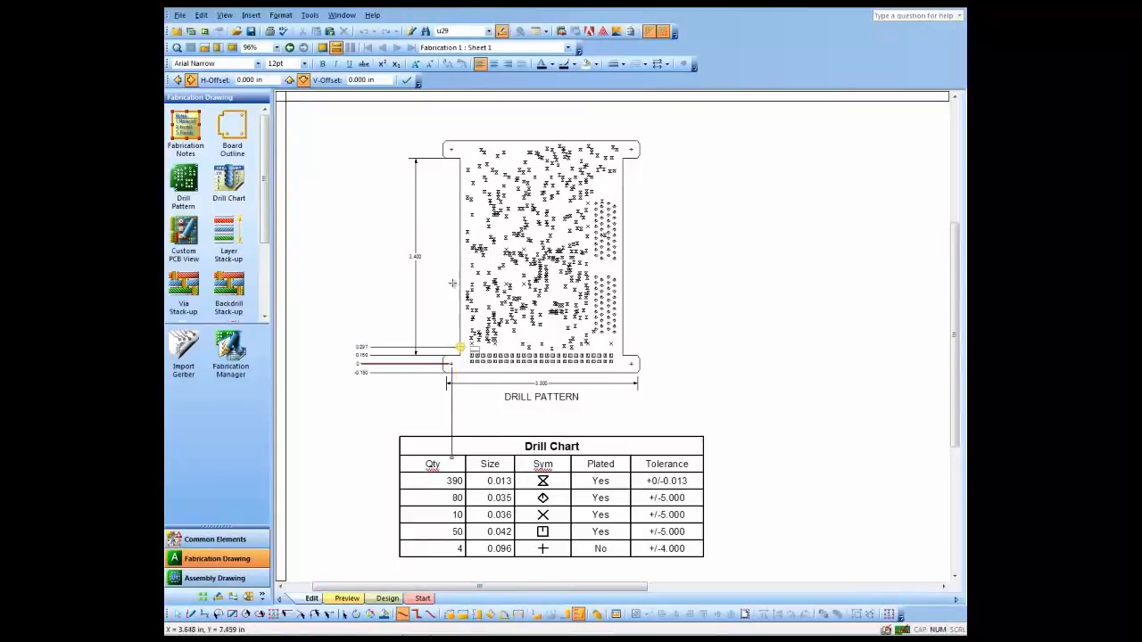
left_click(458, 158)
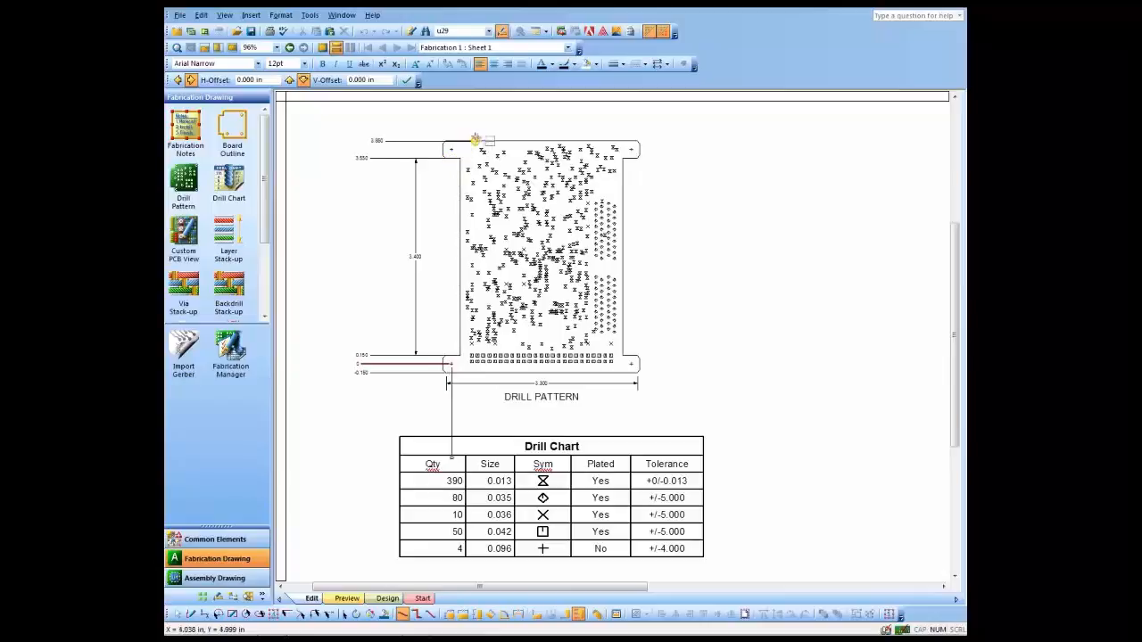
left_click(452, 142)
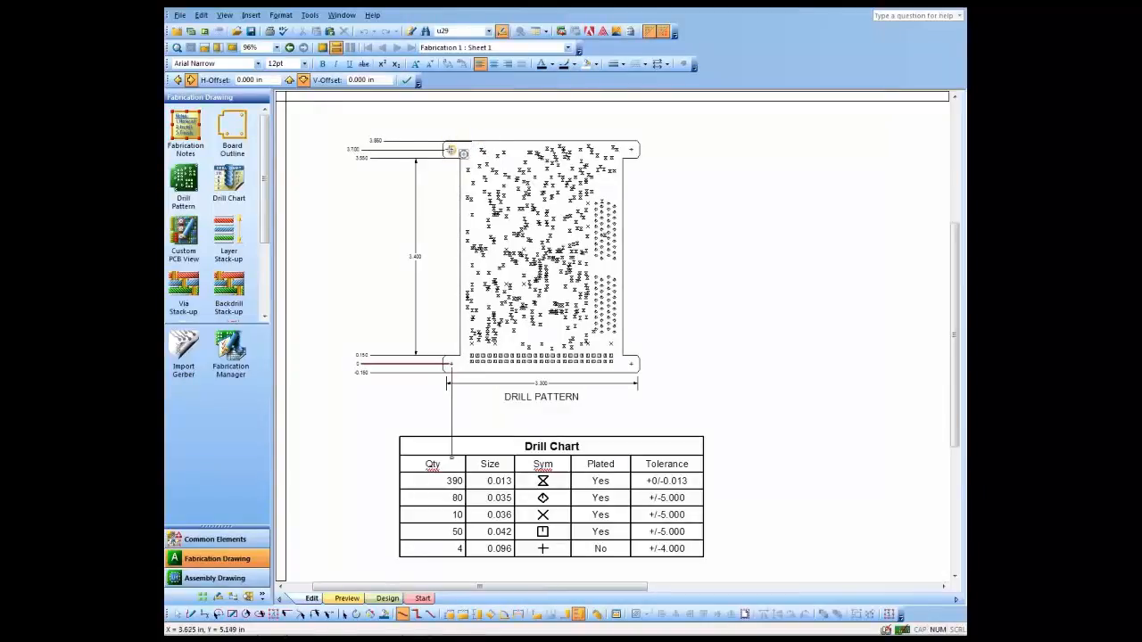
left_click(452, 150)
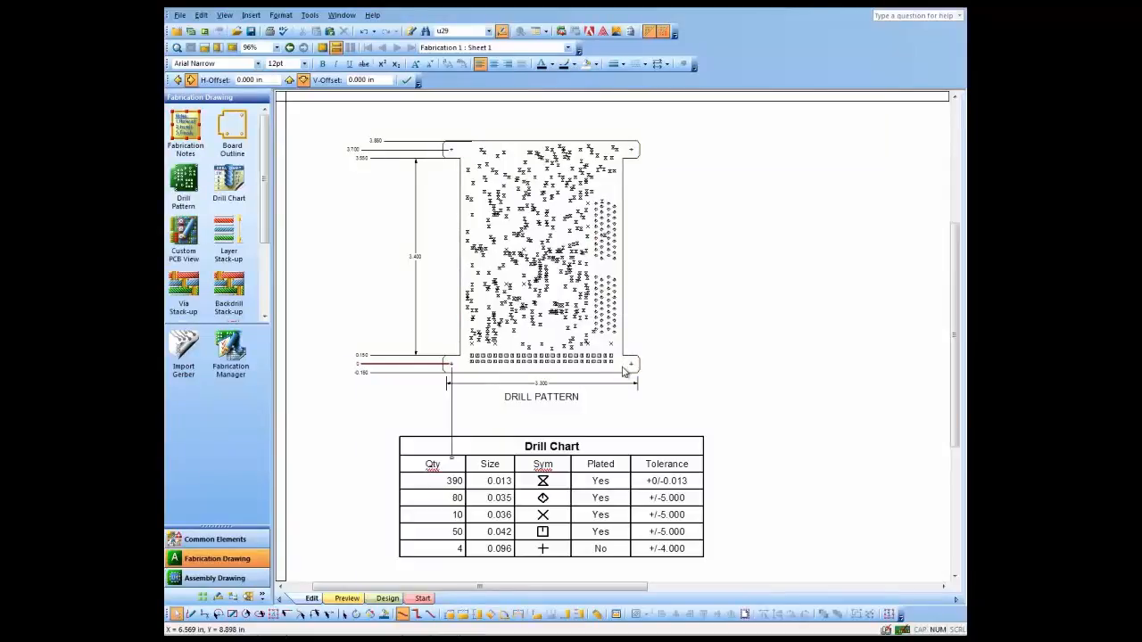
- Shorten the horizontal origin's extension line so that it ends just above the drill chart
left_click(453, 426)
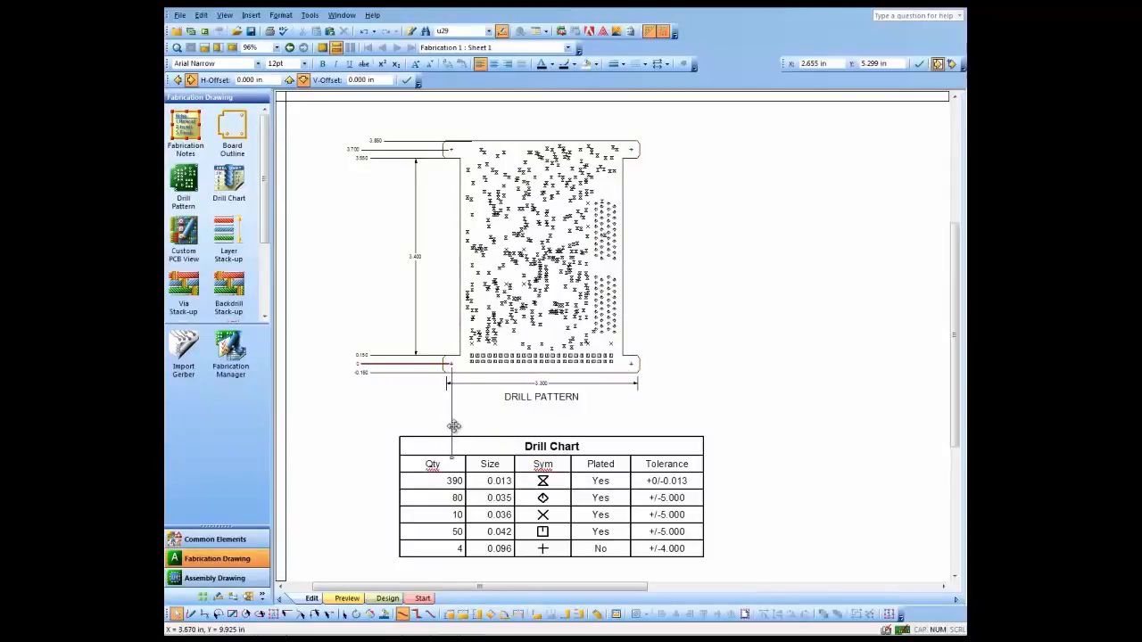
left_click_drag(452, 458, 451, 419)
left_click(791, 311)
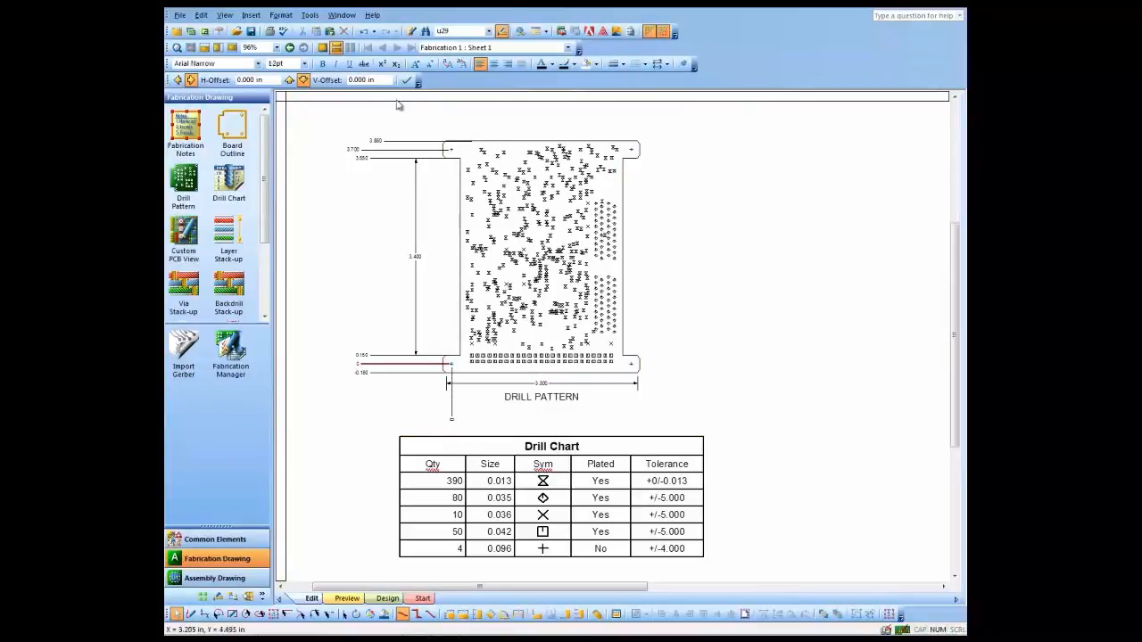
left_click(322, 49)
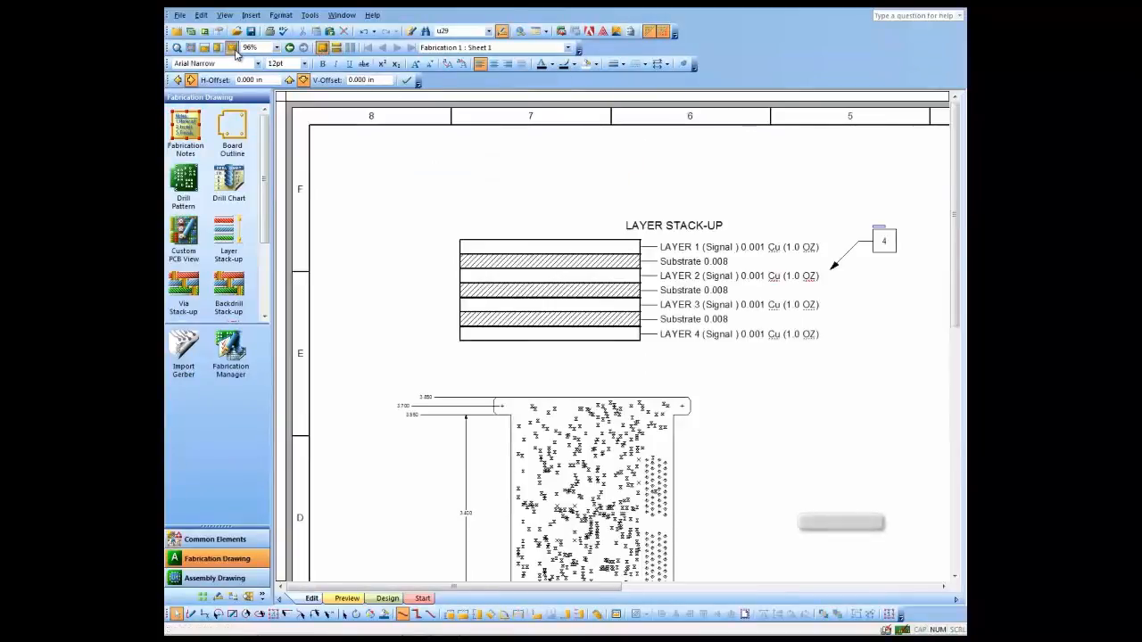